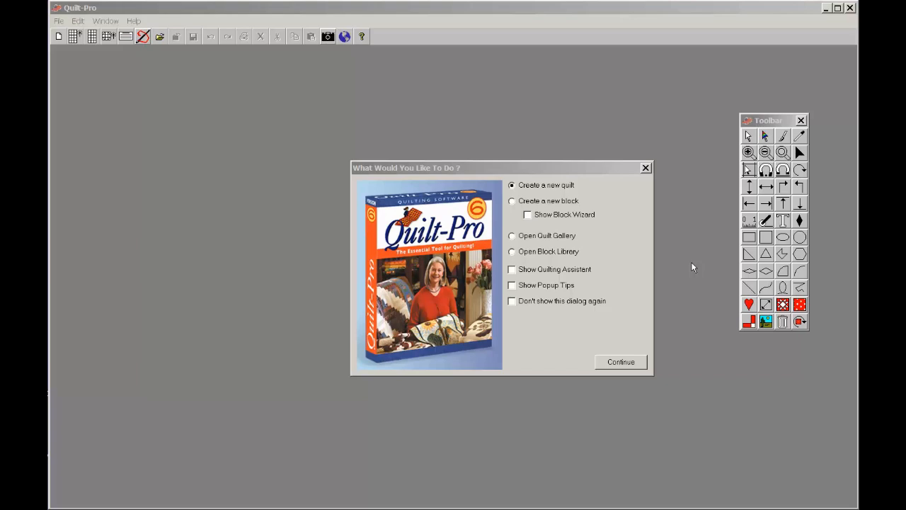
- Create a new quilt with straight blocks, 4 across and 4 down, surrounded by a border with mitered corners
{"action": "left_click", "coordinate": [624, 363]}
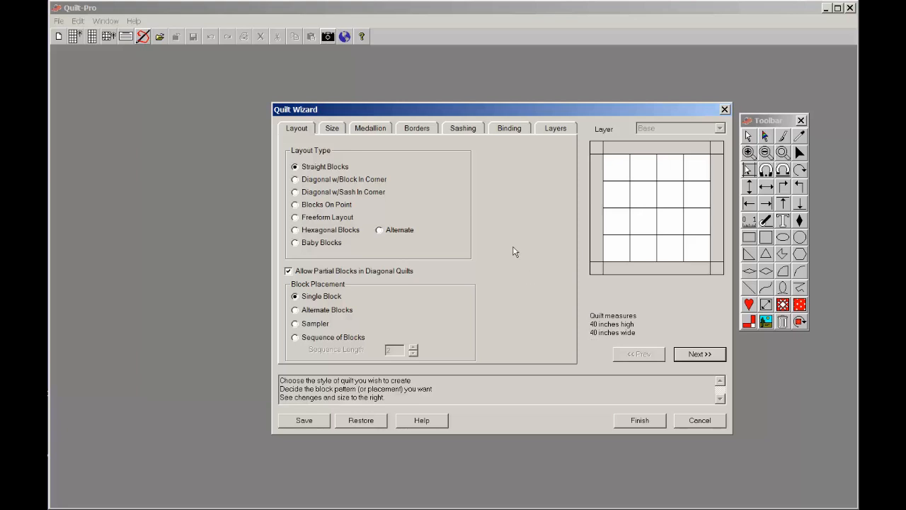
{"action": "left_click", "coordinate": [296, 181]}
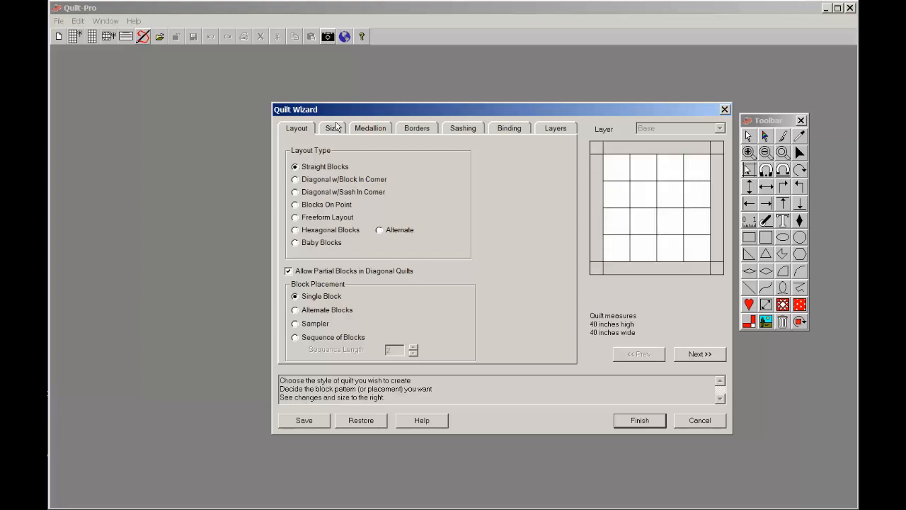
{"action": "left_click", "coordinate": [335, 129]}
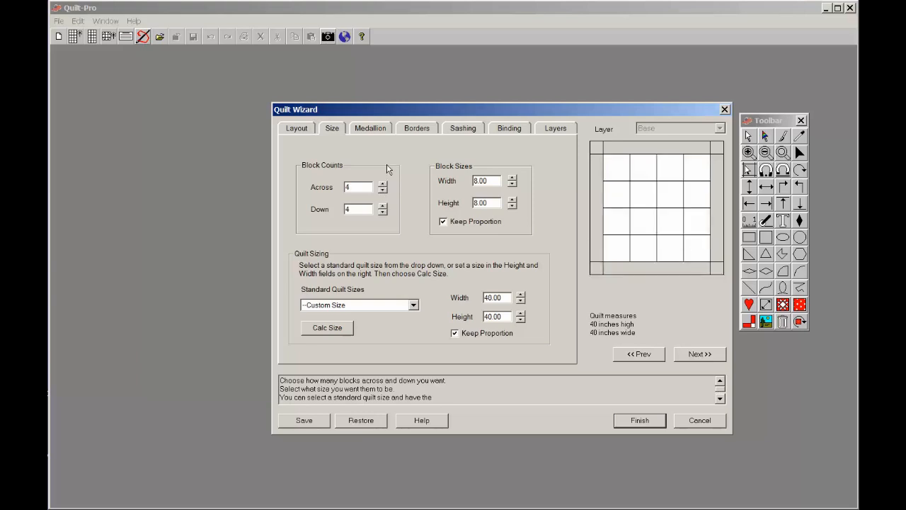
{"action": "left_click", "coordinate": [406, 133]}
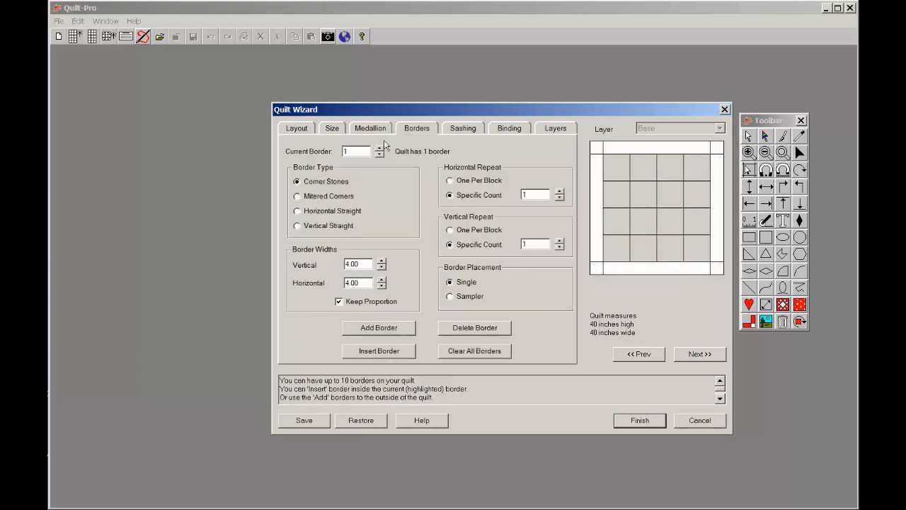
{"action": "left_click", "coordinate": [298, 197]}
{"action": "left_click", "coordinate": [637, 421]}
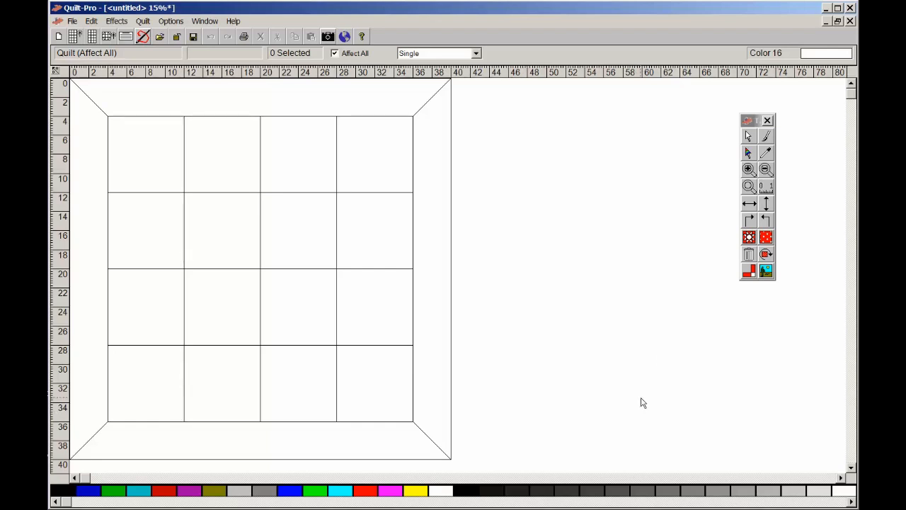
{"action": "left_click", "coordinate": [766, 139]}
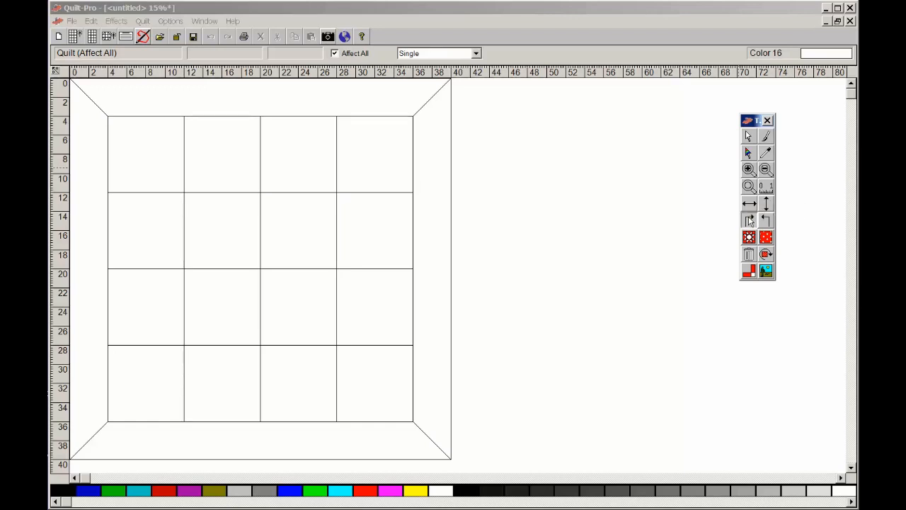
{"action": "left_click", "coordinate": [749, 221]}
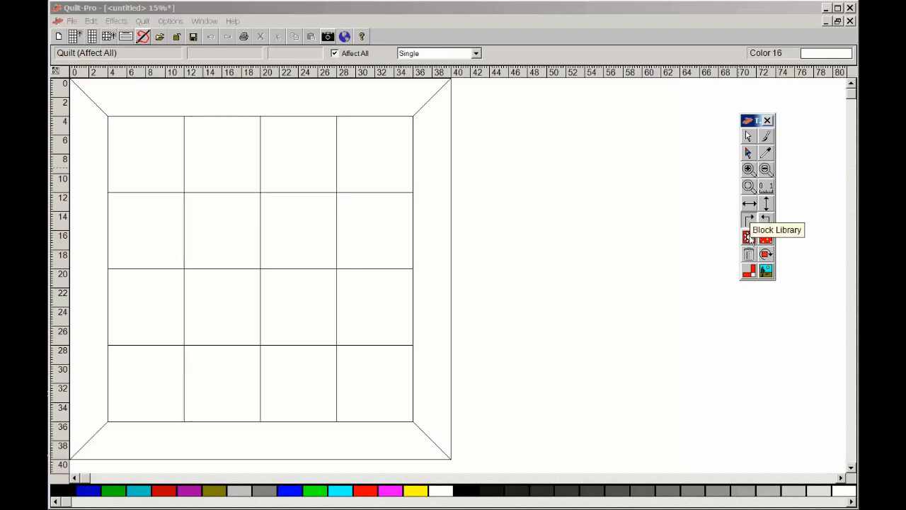
- Fill all quilt blocks with the Raspberry Compote block from the Pieced Baskets category of the Block Library
{"action": "left_click", "coordinate": [749, 238]}
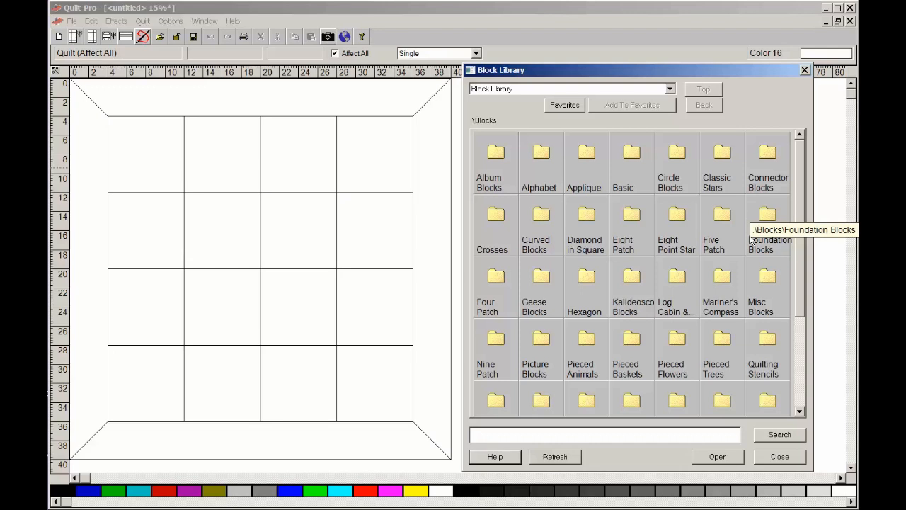
{"action": "left_click", "coordinate": [632, 344]}
{"action": "double_click", "coordinate": [631, 344]}
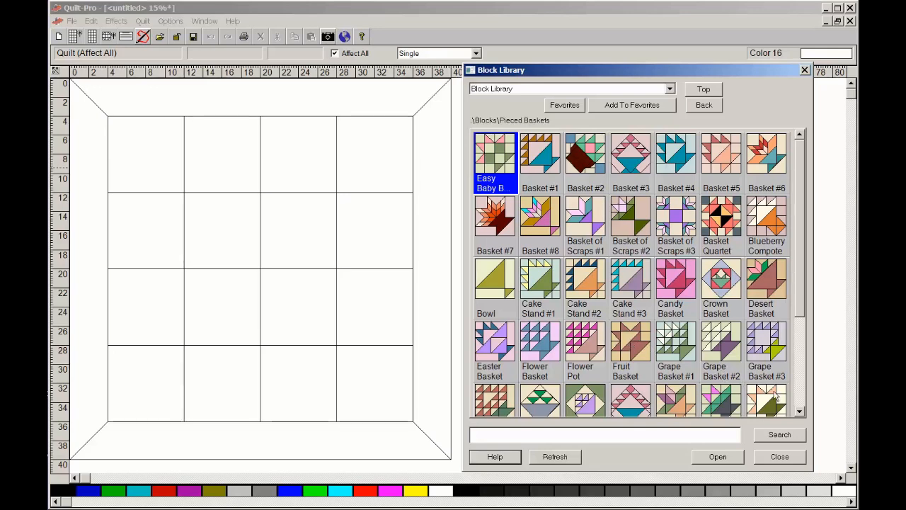
{"action": "left_click", "coordinate": [798, 412]}
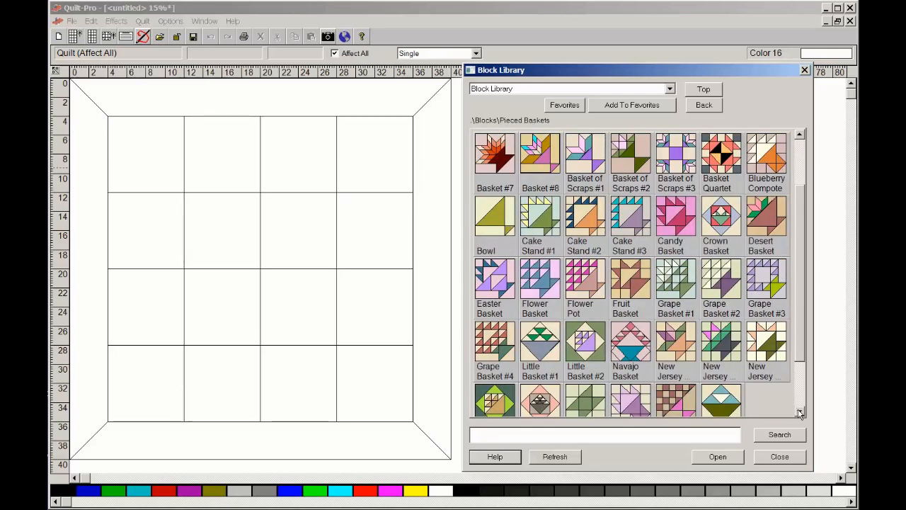
{"action": "left_click", "coordinate": [799, 412]}
{"action": "left_click", "coordinate": [635, 340]}
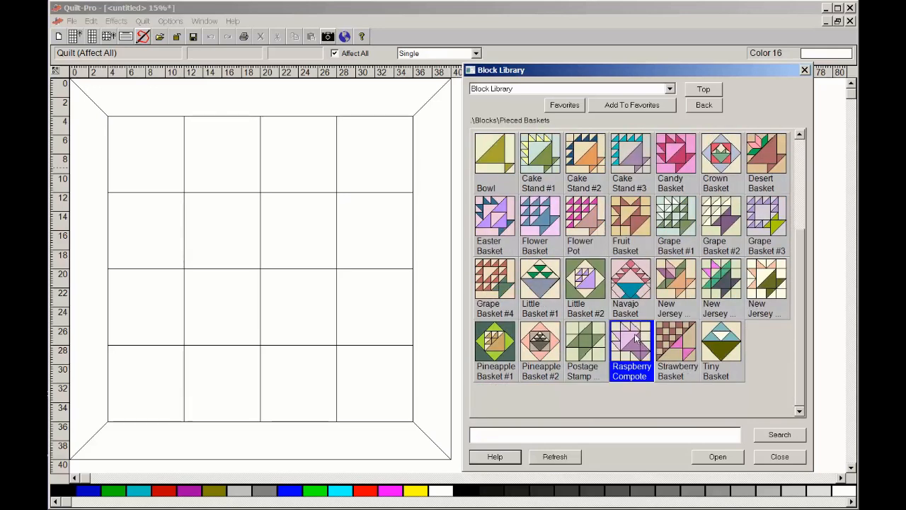
{"action": "left_click", "coordinate": [376, 295]}
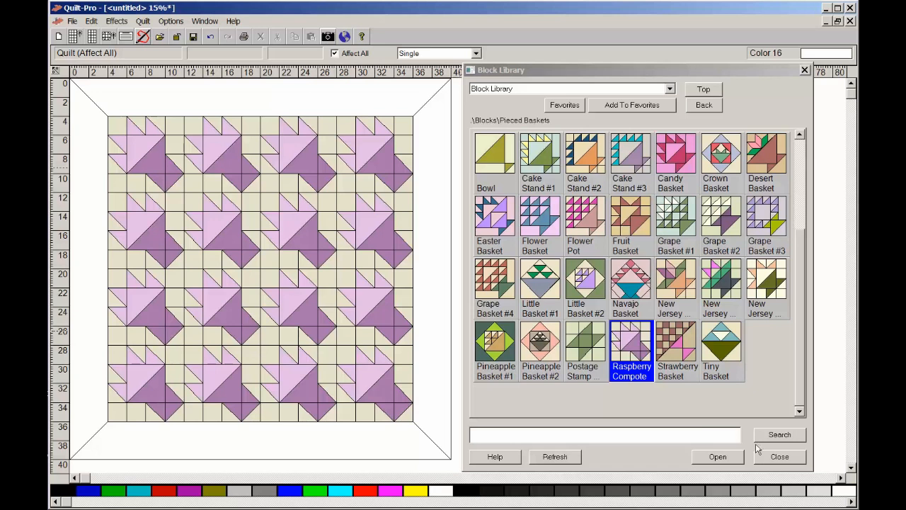
{"action": "left_click", "coordinate": [779, 457]}
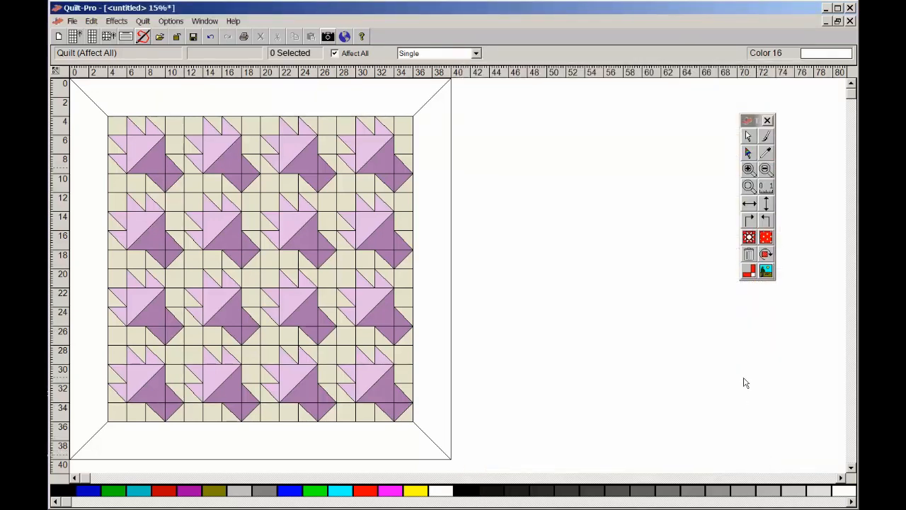
- Paint the light purple pieces of every basket block with a mottled deep pink fabric from the Fabric Library
{"action": "left_click", "coordinate": [766, 237]}
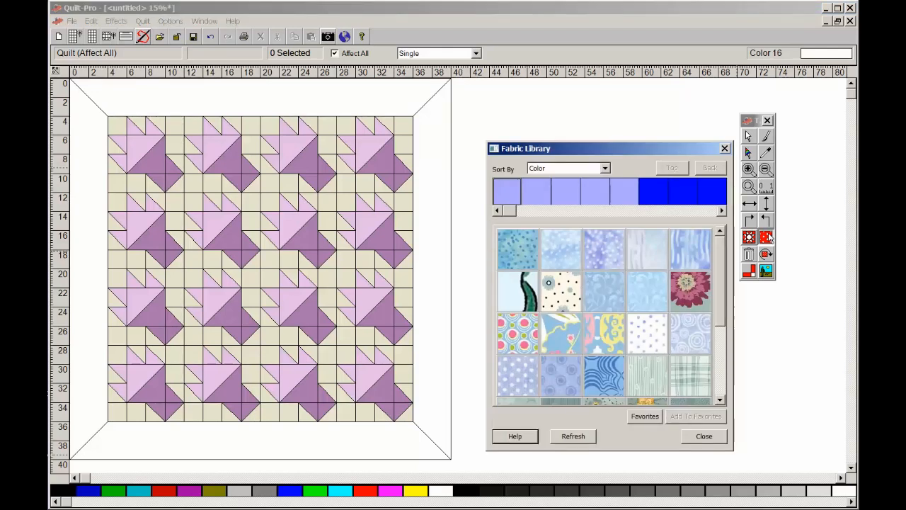
{"action": "left_click_drag", "start_coordinate": [516, 211], "coordinate": [566, 211]}
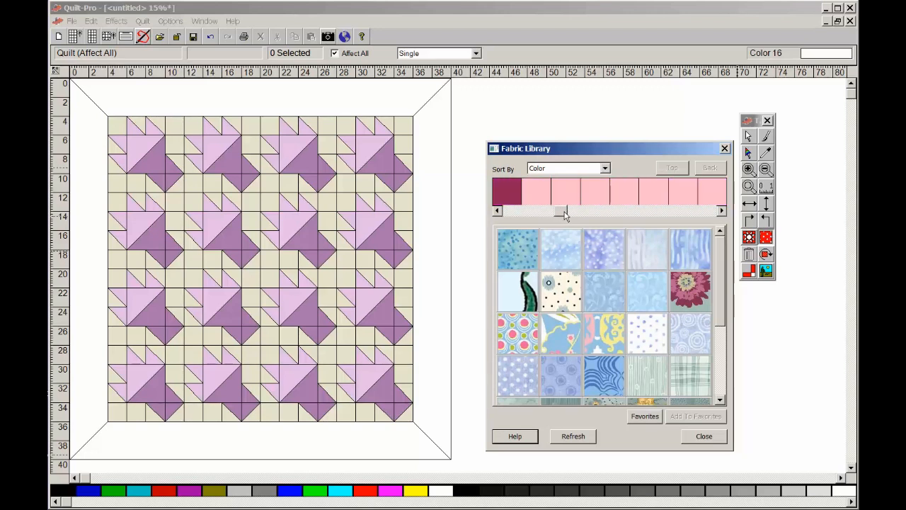
{"action": "left_click", "coordinate": [542, 194]}
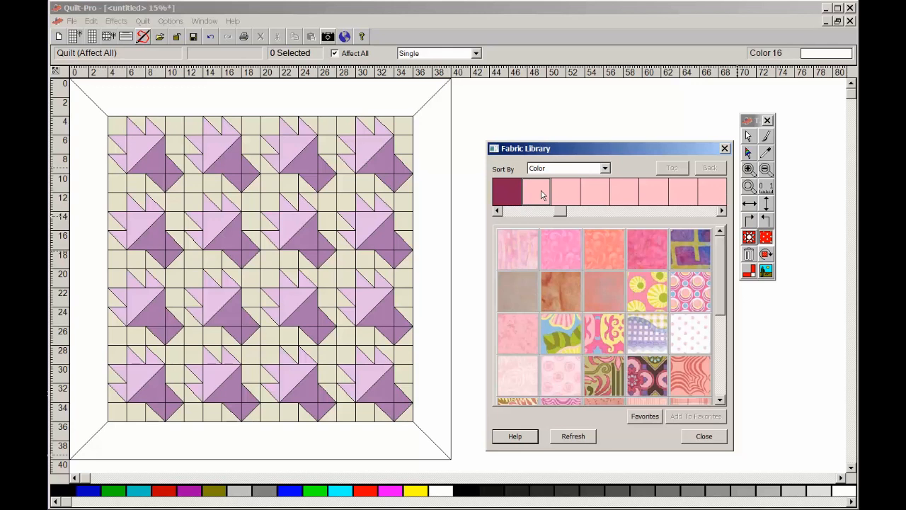
{"action": "left_click", "coordinate": [642, 253]}
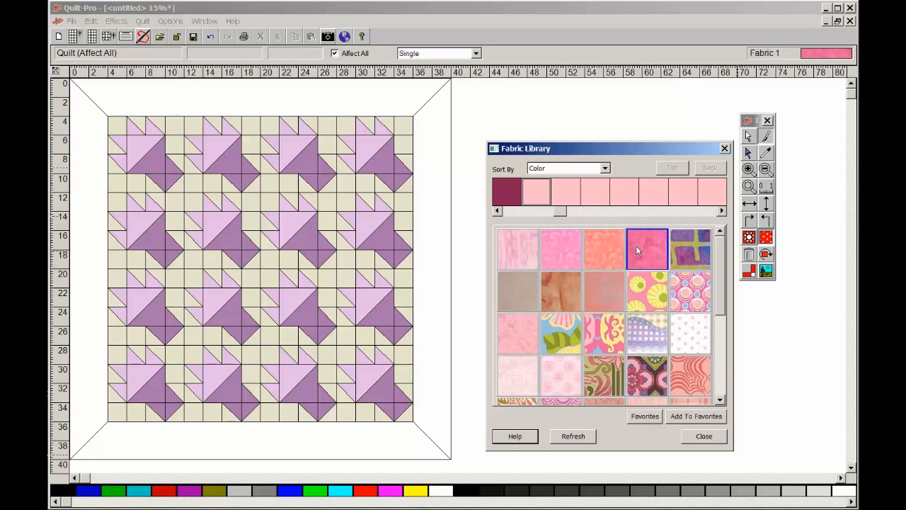
{"action": "left_click", "coordinate": [375, 215]}
{"action": "left_click", "coordinate": [376, 204]}
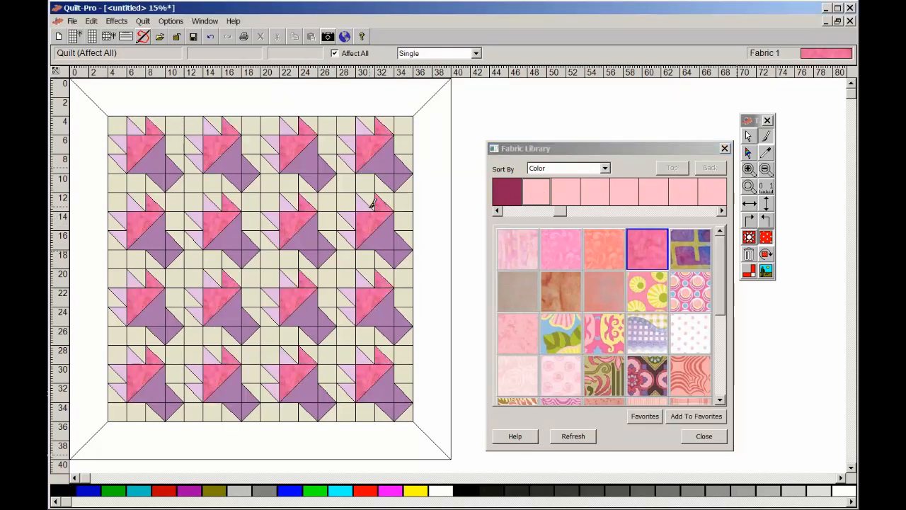
{"action": "left_click", "coordinate": [364, 205]}
{"action": "left_click", "coordinate": [350, 218]}
{"action": "left_click", "coordinate": [353, 235]}
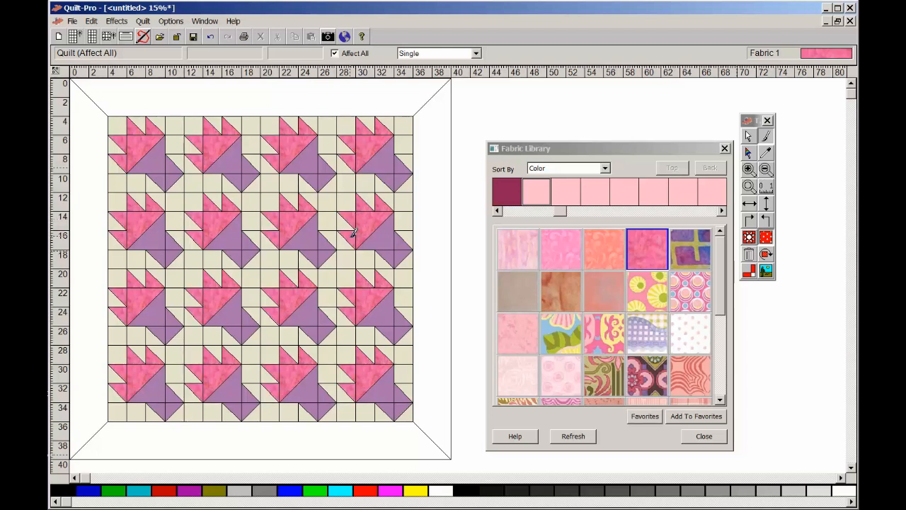
- Paint the dark purple basket and base pieces in all blocks with a dark olive green fabric
{"action": "left_click_drag", "start_coordinate": [564, 213], "coordinate": [638, 212]}
{"action": "left_click", "coordinate": [626, 191]}
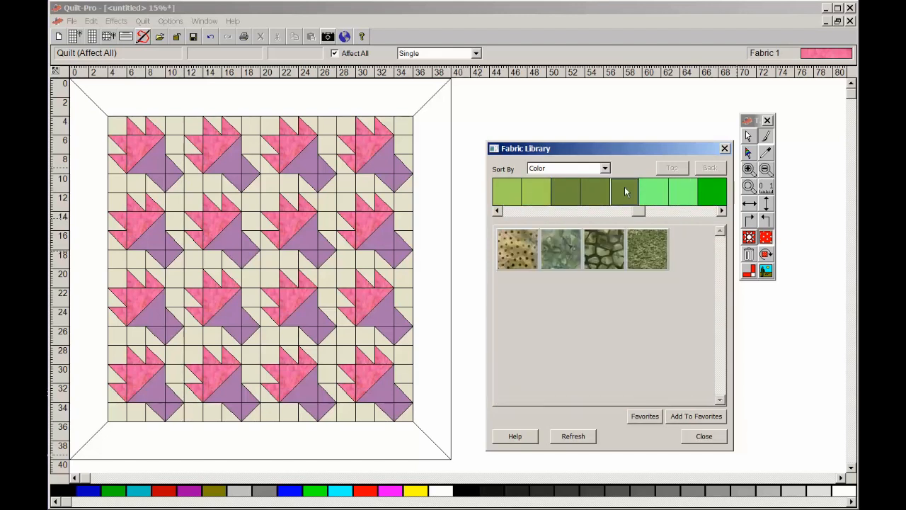
{"action": "left_click", "coordinate": [572, 195]}
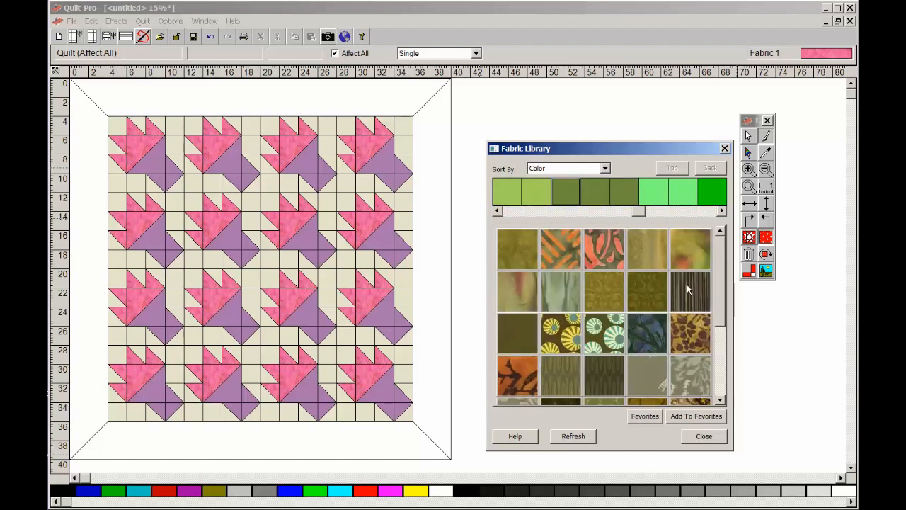
{"action": "left_click", "coordinate": [653, 291]}
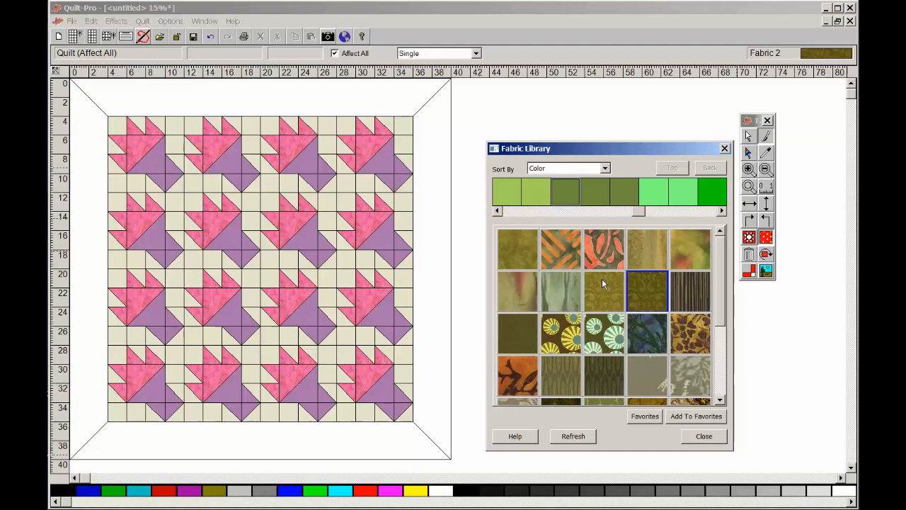
{"action": "left_click", "coordinate": [396, 250]}
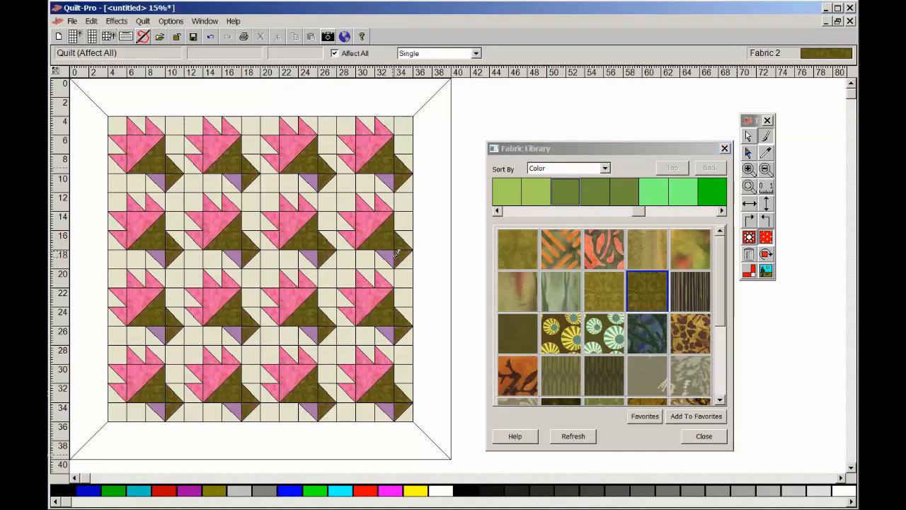
{"action": "left_click", "coordinate": [392, 252]}
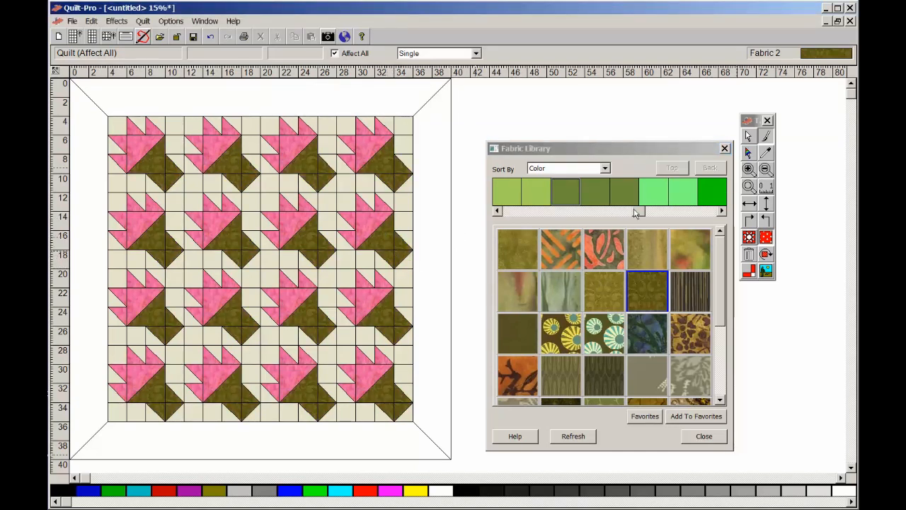
- Paint the background pieces of all blocks with a pale cream fabric
{"action": "left_click_drag", "start_coordinate": [638, 210], "coordinate": [676, 212]}
{"action": "left_click", "coordinate": [657, 194]}
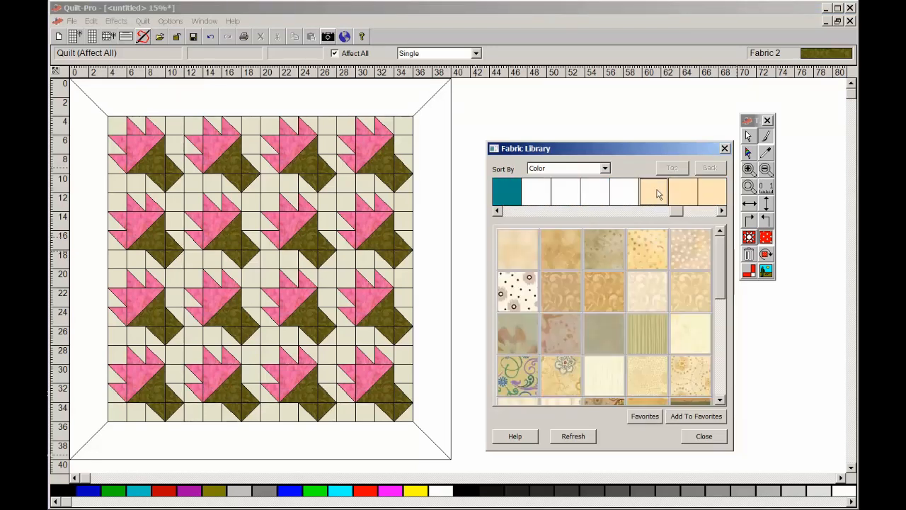
{"action": "left_click", "coordinate": [696, 343]}
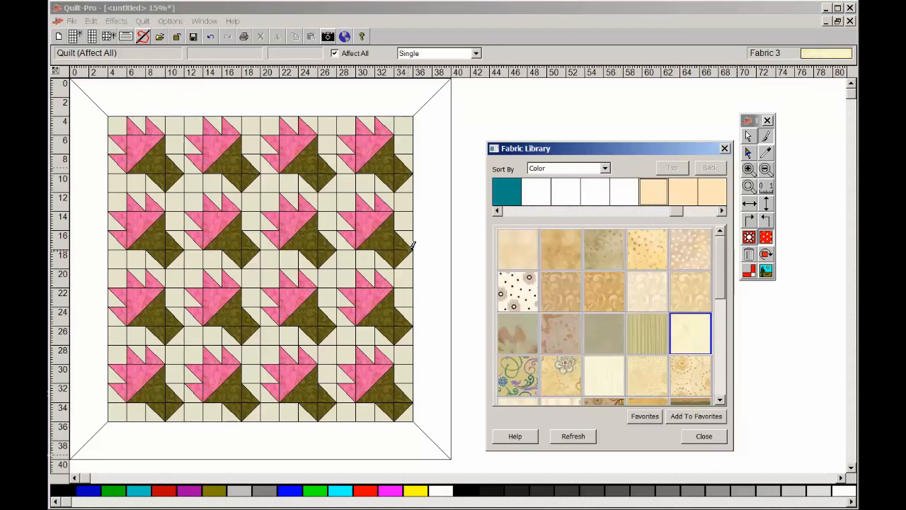
{"action": "left_click", "coordinate": [405, 296]}
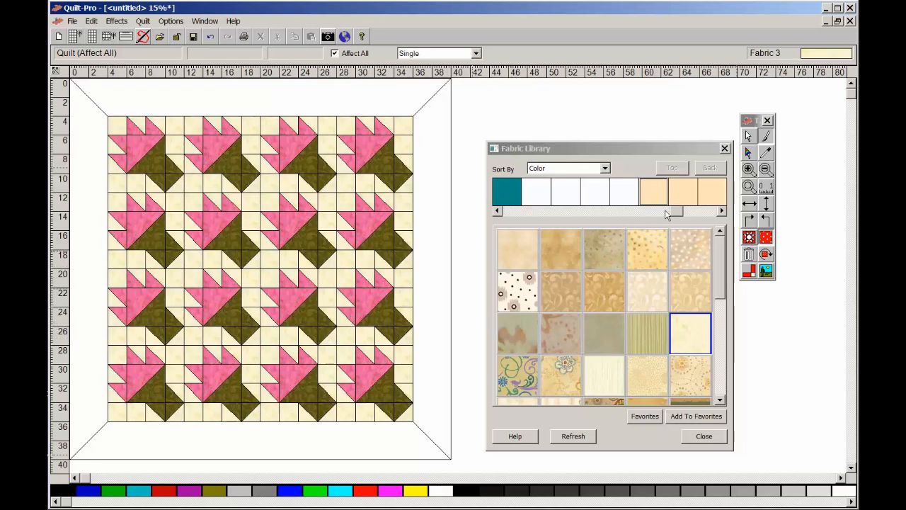
- Paint every background square and triangle around the baskets with a plain pale blue fabric from the second light blue color group
{"action": "left_click_drag", "start_coordinate": [665, 215], "coordinate": [506, 213]}
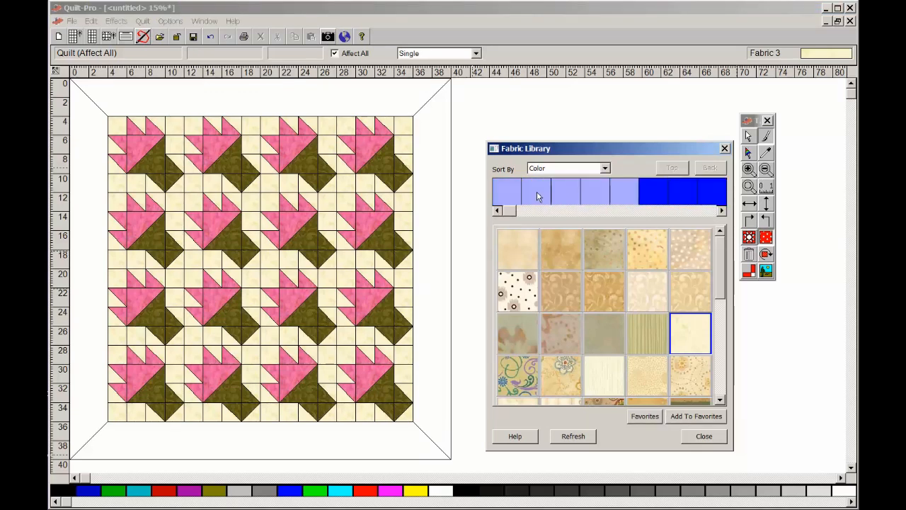
{"action": "left_click", "coordinate": [537, 196]}
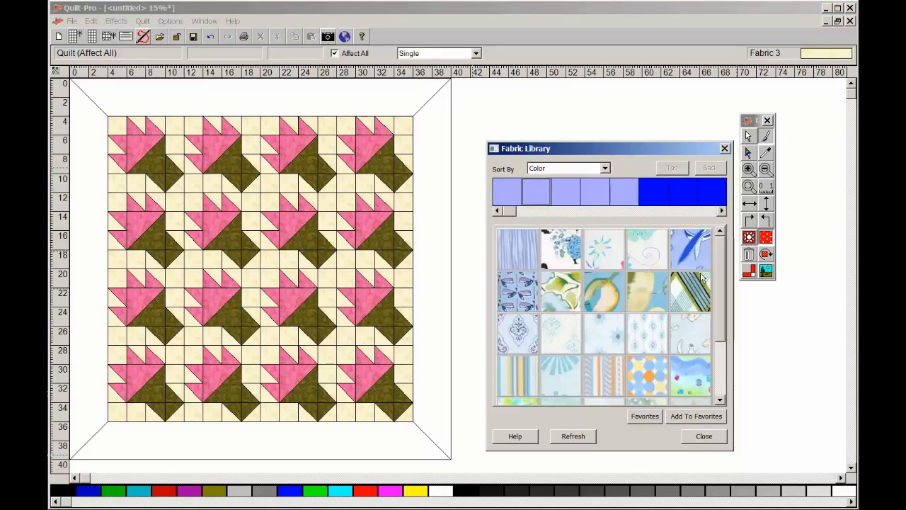
{"action": "left_click", "coordinate": [720, 402]}
{"action": "left_click", "coordinate": [561, 375]}
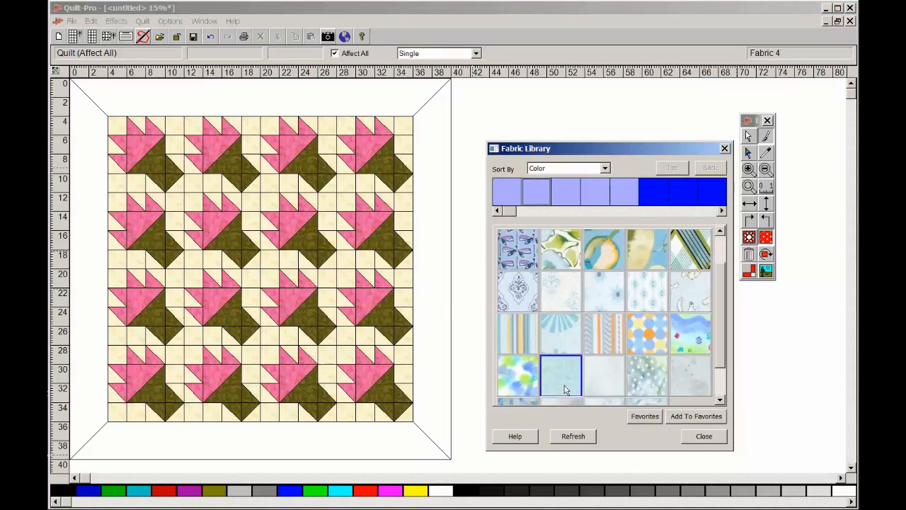
{"action": "left_click", "coordinate": [369, 334]}
{"action": "left_click", "coordinate": [382, 336]}
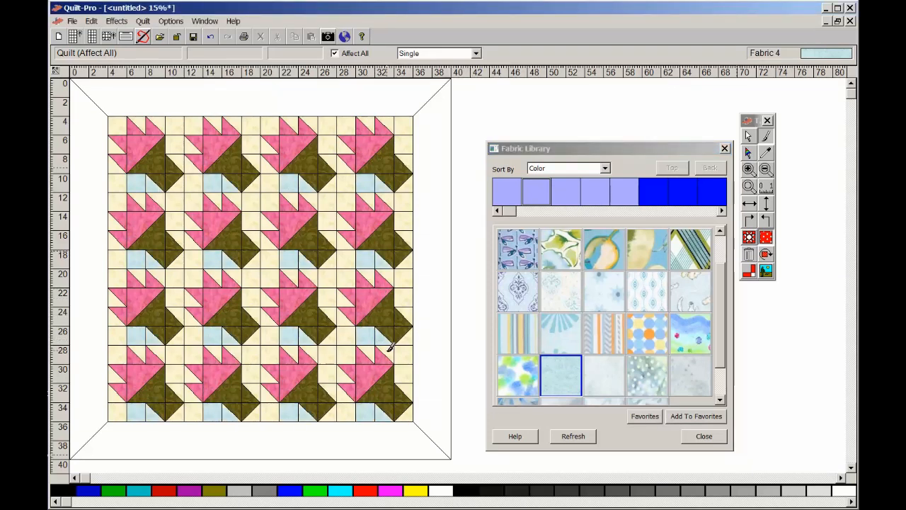
{"action": "left_click", "coordinate": [390, 350]}
{"action": "left_click", "coordinate": [371, 350]}
{"action": "left_click", "coordinate": [404, 356]}
{"action": "left_click", "coordinate": [409, 342]}
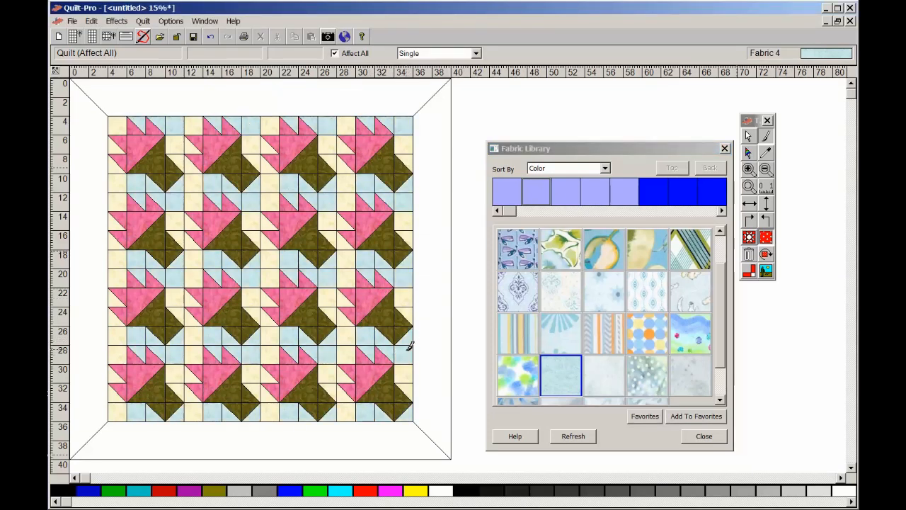
{"action": "left_click", "coordinate": [405, 374]}
{"action": "left_click", "coordinate": [409, 389]}
{"action": "left_click", "coordinate": [347, 334]}
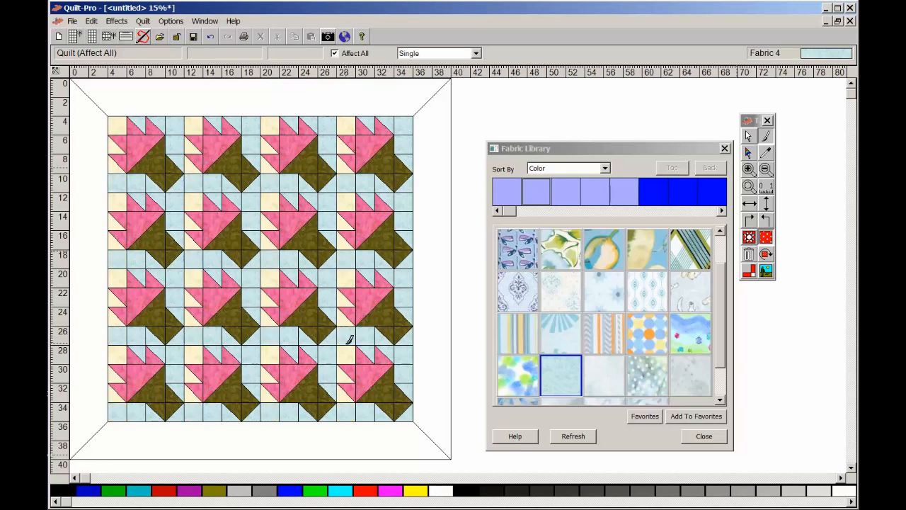
{"action": "left_click", "coordinate": [347, 354]}
{"action": "left_click", "coordinate": [345, 375]}
{"action": "left_click", "coordinate": [345, 392]}
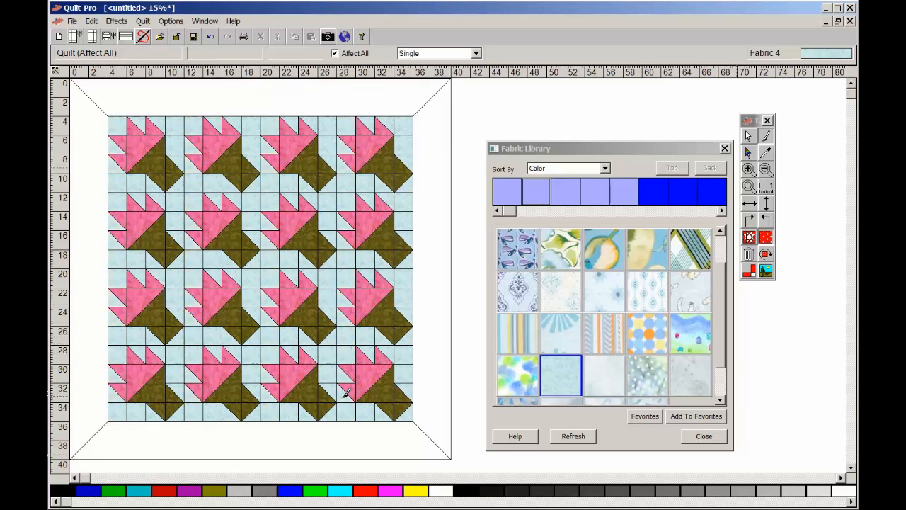
- Paint all four mitered border strips with the dotted periwinkle fabric from the third light blue color group, and close the Fabric Library
{"action": "left_click", "coordinate": [566, 192]}
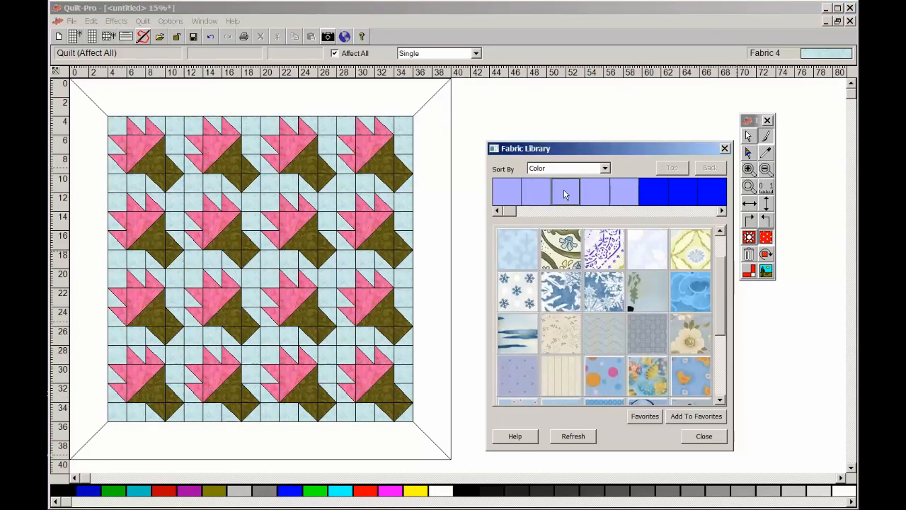
{"action": "left_click", "coordinate": [526, 371]}
{"action": "left_click", "coordinate": [439, 347]}
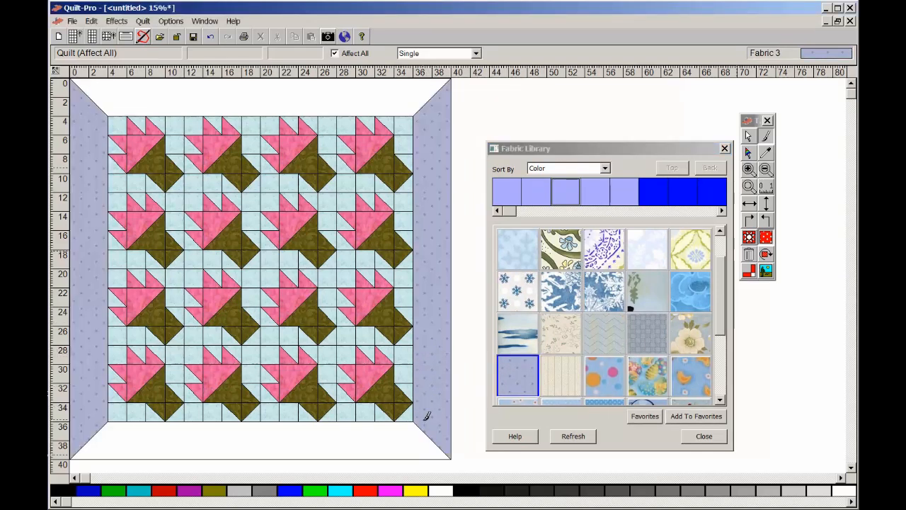
{"action": "left_click", "coordinate": [411, 428]}
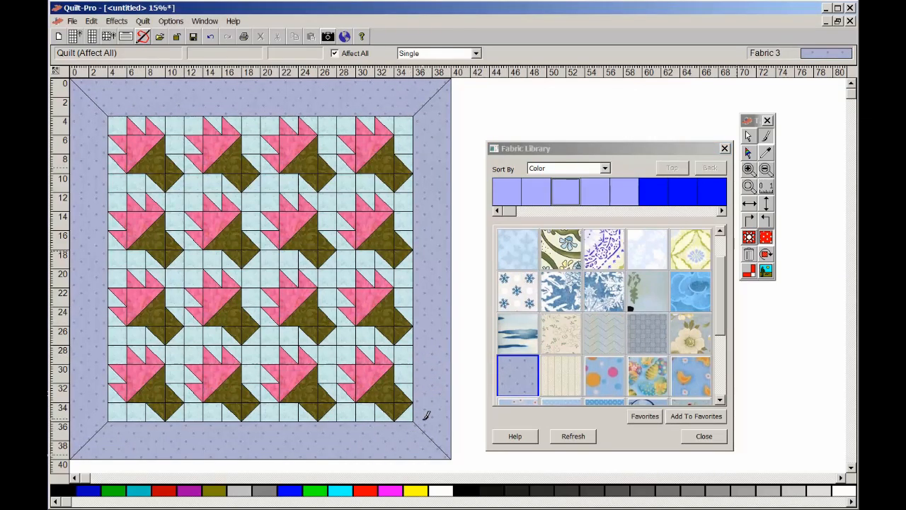
{"action": "left_click", "coordinate": [703, 436]}
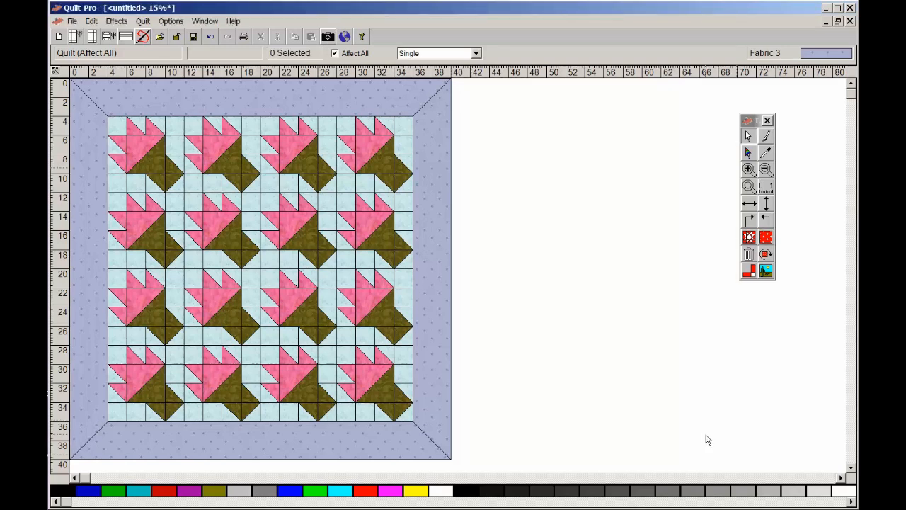
- Rotate all basket blocks together counterclockwise through four quarter turns
{"action": "left_click", "coordinate": [767, 221]}
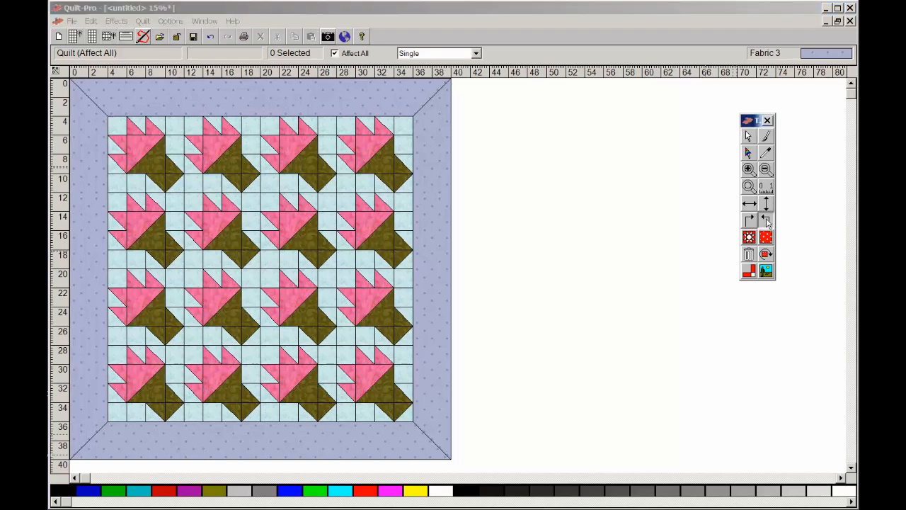
{"action": "left_click", "coordinate": [373, 155]}
{"action": "left_click", "coordinate": [374, 155]}
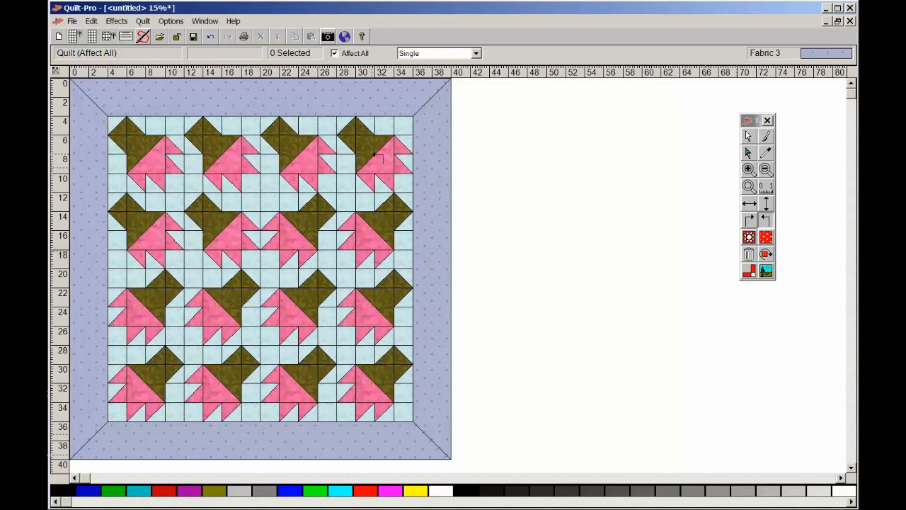
{"action": "left_click", "coordinate": [374, 155]}
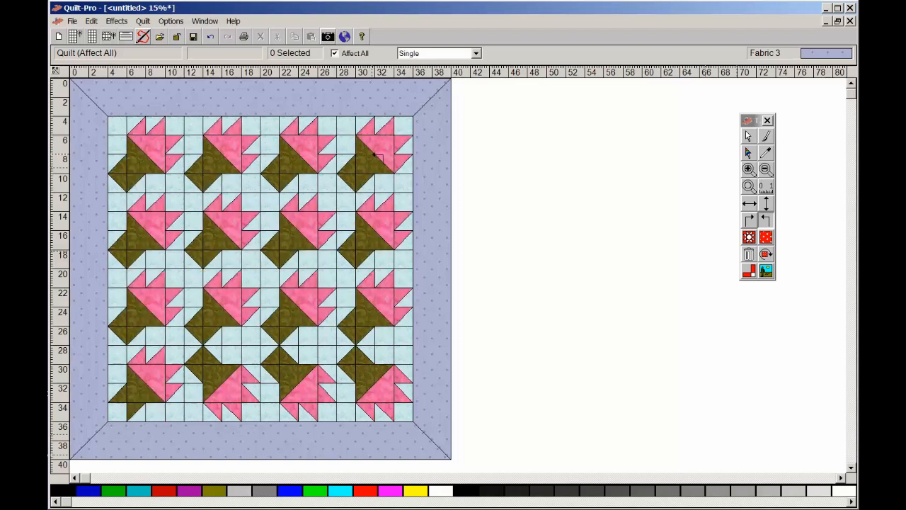
{"action": "left_click", "coordinate": [374, 155]}
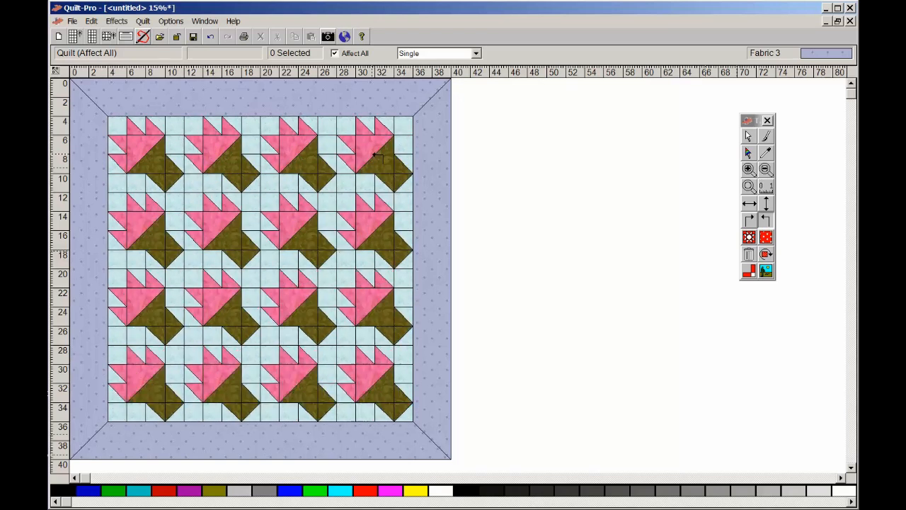
- With Affect All off, rotate single blocks in the upper-right group of four so their pink flowers face the group's center
{"action": "left_click", "coordinate": [335, 53]}
{"action": "left_click", "coordinate": [380, 161]}
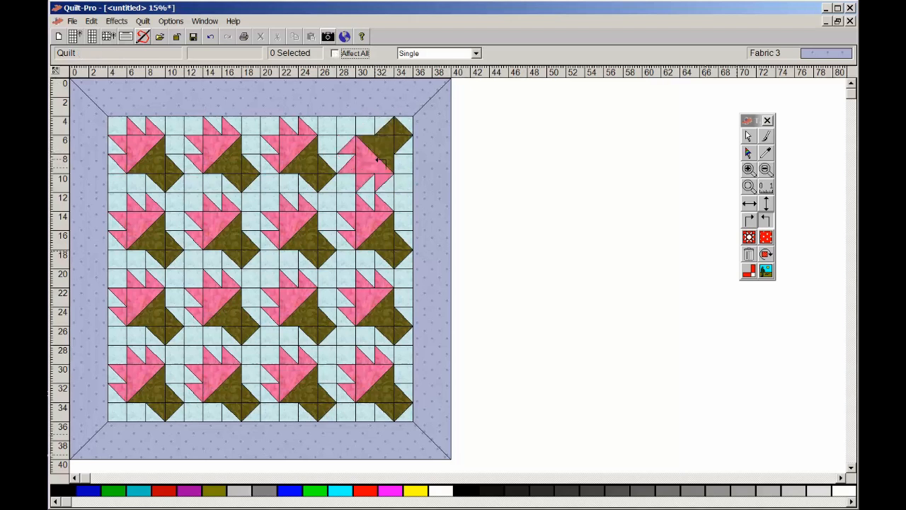
{"action": "left_click", "coordinate": [313, 170]}
{"action": "left_click", "coordinate": [313, 171]}
{"action": "left_click", "coordinate": [316, 222]}
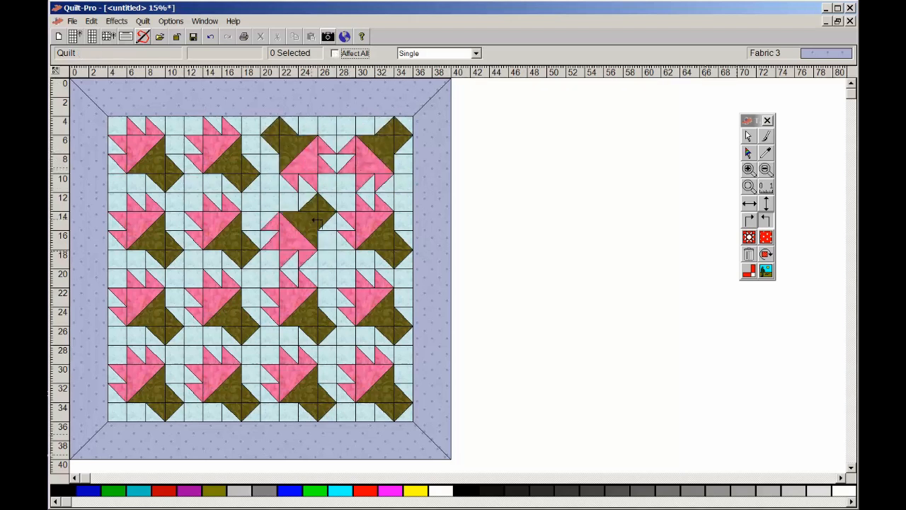
{"action": "left_click", "coordinate": [316, 222]}
{"action": "left_click", "coordinate": [316, 222]}
- Rotate the blocks in the upper-left group of four individually so the olive bases point outward and the flowers form a ring
{"action": "left_click", "coordinate": [234, 162]}
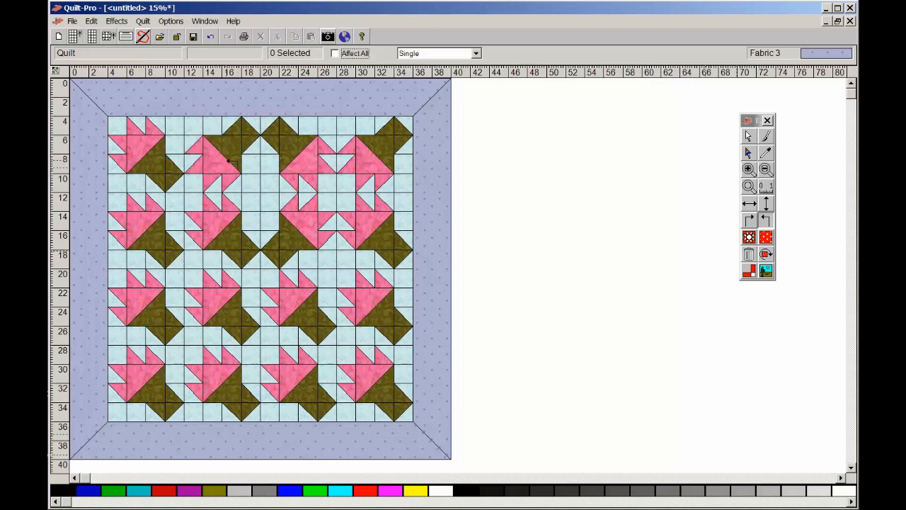
{"action": "left_click", "coordinate": [150, 170]}
{"action": "left_click", "coordinate": [151, 169]}
{"action": "left_click", "coordinate": [163, 230]}
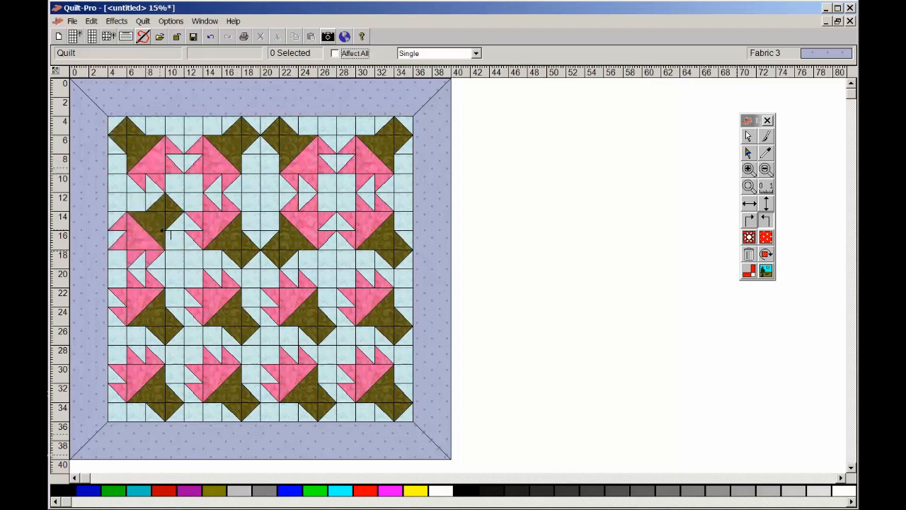
{"action": "left_click", "coordinate": [162, 231]}
{"action": "left_click", "coordinate": [162, 231]}
- Rotate the individual blocks in the lower-left group of four so their pink flowers face the group's center
{"action": "left_click", "coordinate": [206, 312]}
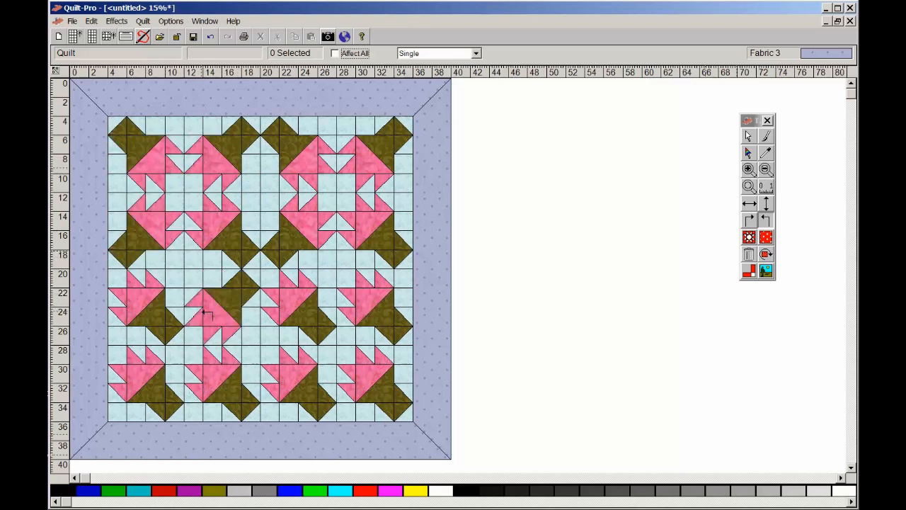
{"action": "left_click", "coordinate": [161, 324]}
{"action": "left_click", "coordinate": [160, 325]}
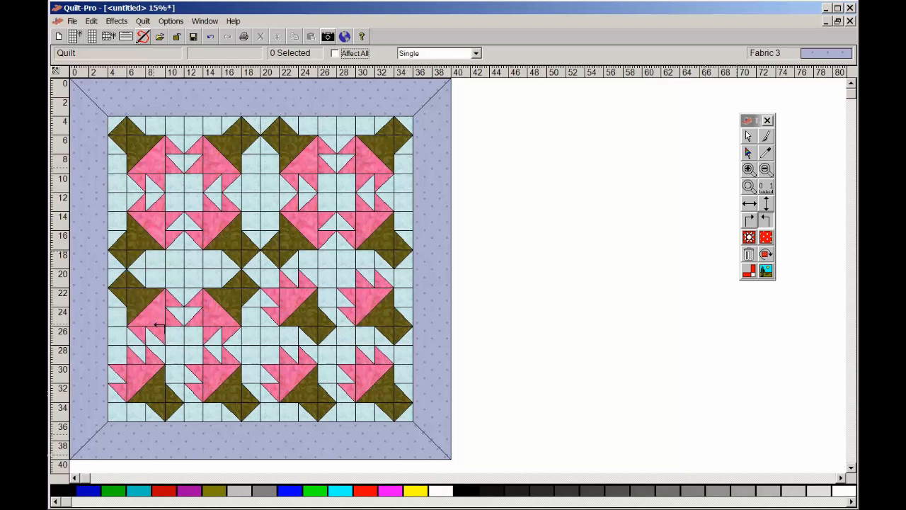
{"action": "left_click", "coordinate": [167, 382]}
{"action": "left_click", "coordinate": [167, 382]}
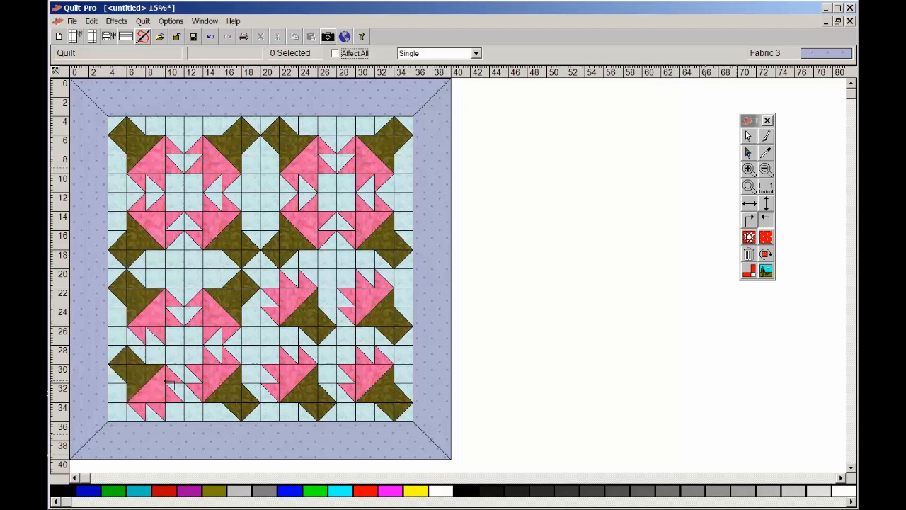
- Rotate the individual blocks in the lower-right group of four to match the flower rings of the other three groups
{"action": "left_click", "coordinate": [374, 319]}
{"action": "left_click", "coordinate": [310, 329]}
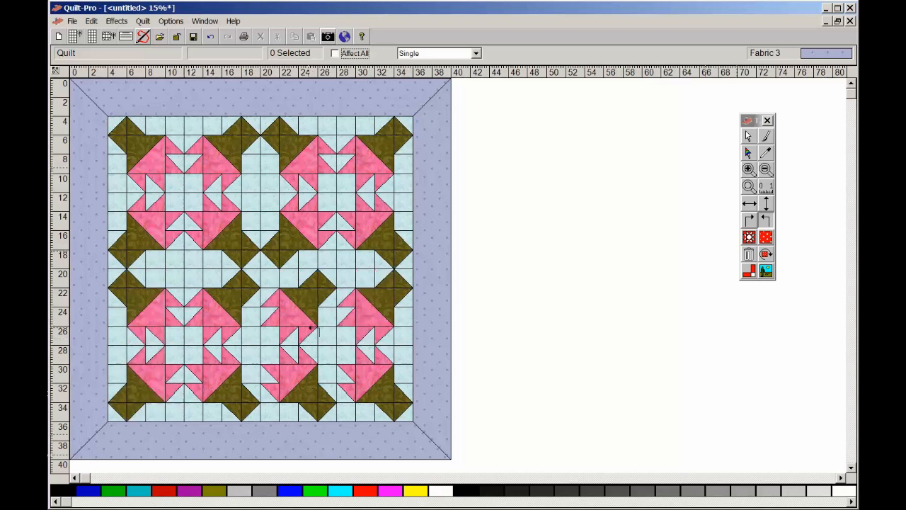
{"action": "left_click", "coordinate": [310, 329]}
{"action": "left_click", "coordinate": [305, 365]}
{"action": "left_click", "coordinate": [305, 364]}
{"action": "left_click", "coordinate": [305, 365]}
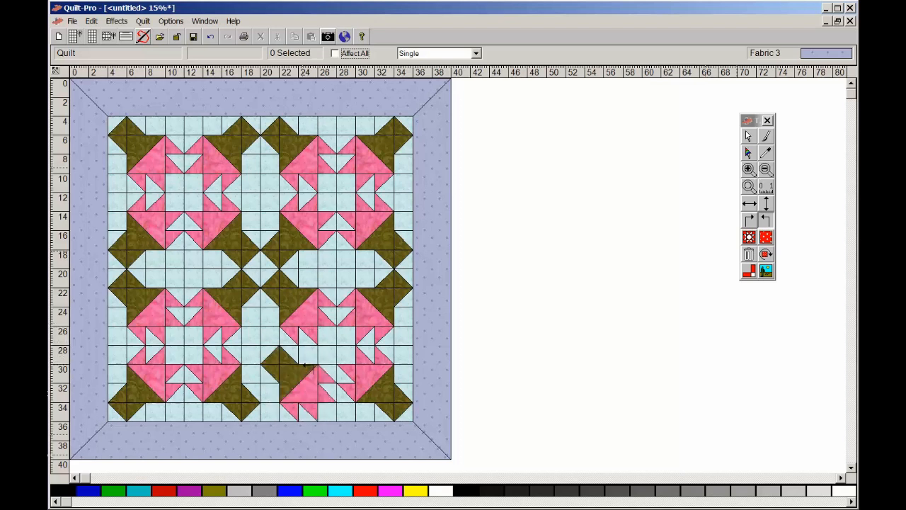
{"action": "left_click", "coordinate": [306, 364]}
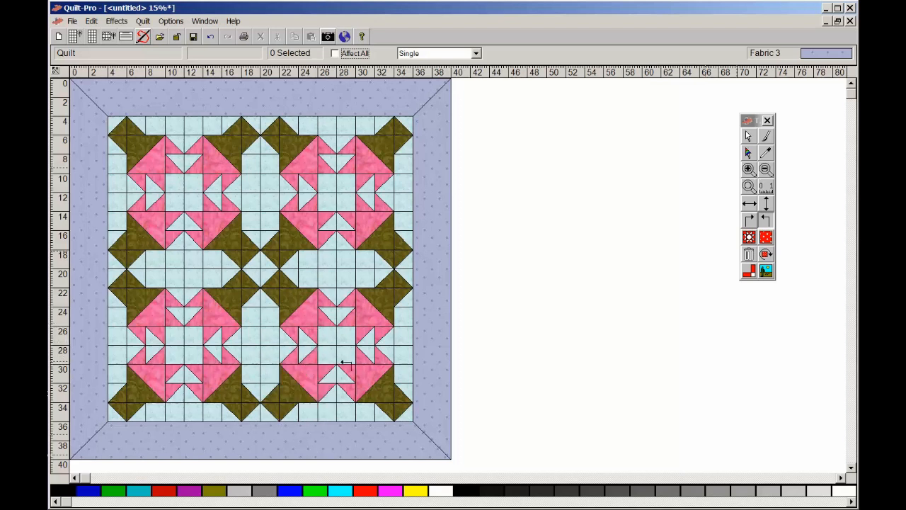
- Turn Affect All on and rotate every block counterclockwise by five quarter turns to form a pinwheel-like layout
{"action": "left_click", "coordinate": [336, 53]}
{"action": "left_click", "coordinate": [373, 168]}
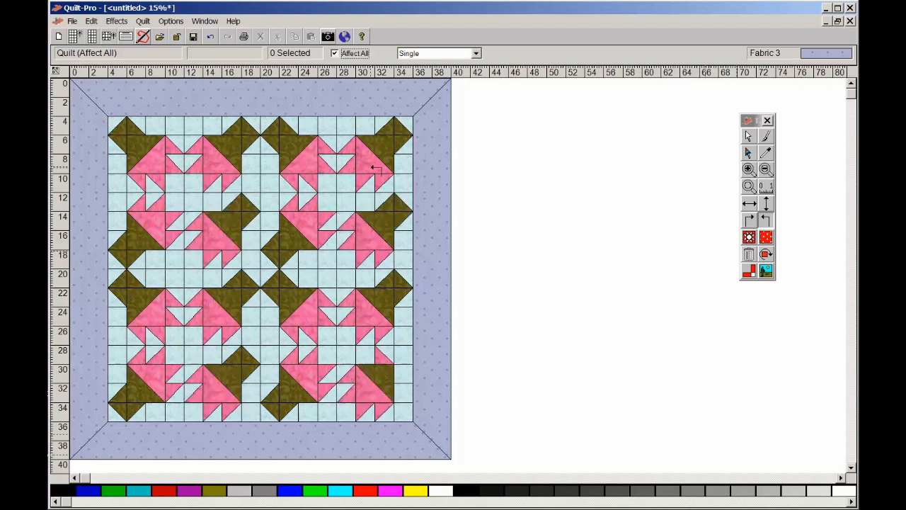
{"action": "left_click", "coordinate": [373, 168]}
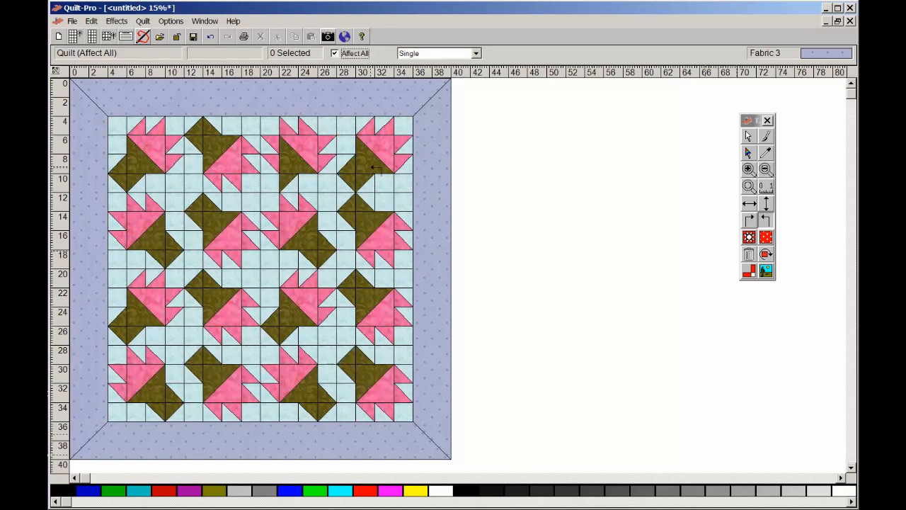
{"action": "left_click", "coordinate": [373, 168]}
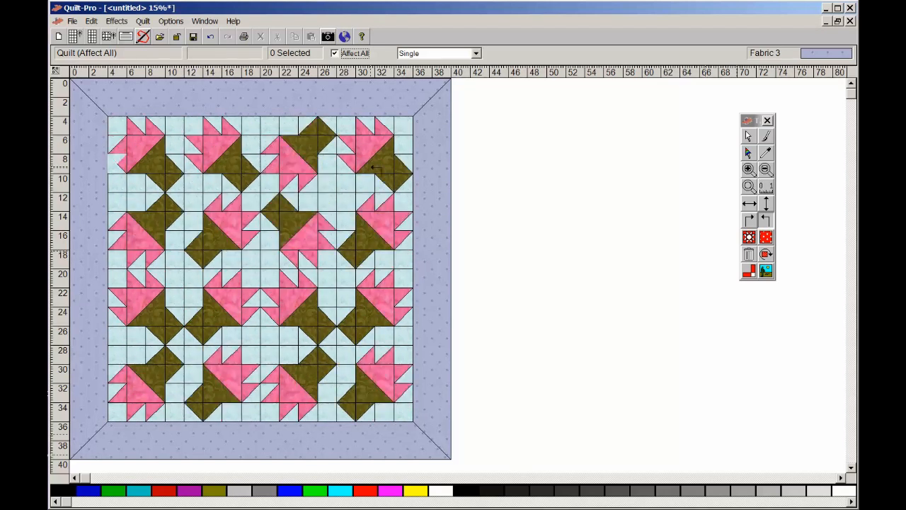
{"action": "left_click", "coordinate": [373, 168]}
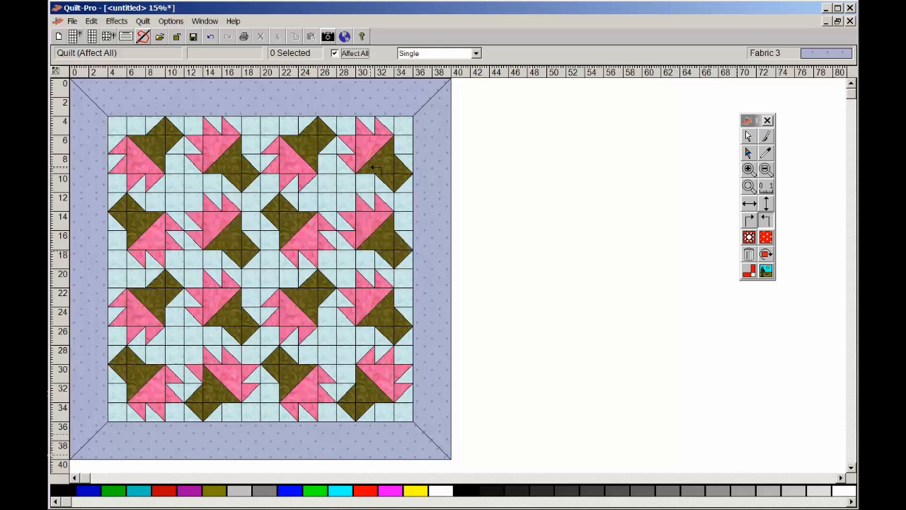
{"action": "left_click", "coordinate": [373, 168]}
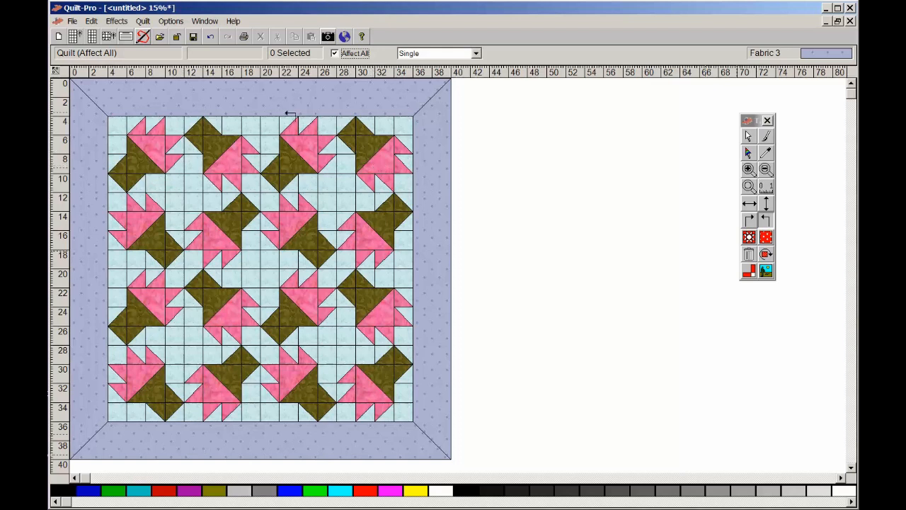
- Calculate the fabric yardage for blocks and borders only, leaving out sashes and binding, with a 1/4 Yard Fudge Factor
{"action": "left_click", "coordinate": [144, 23]}
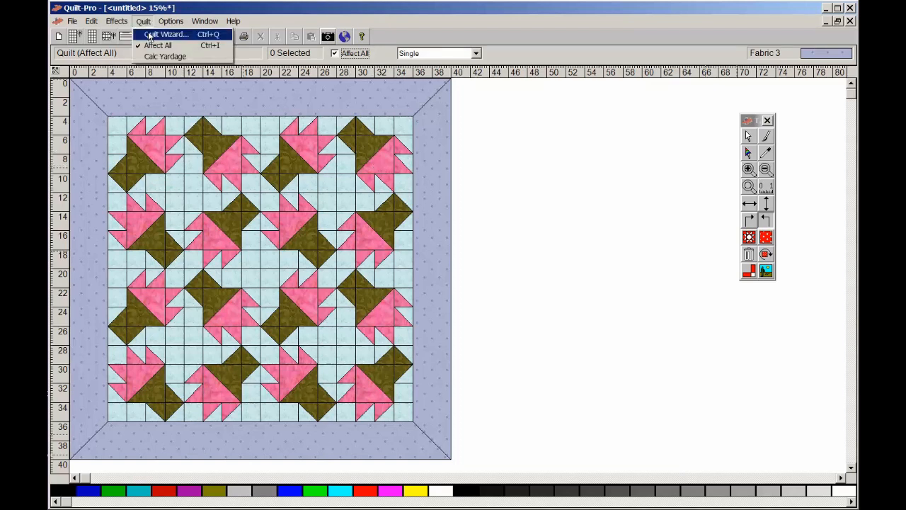
{"action": "left_click", "coordinate": [150, 56]}
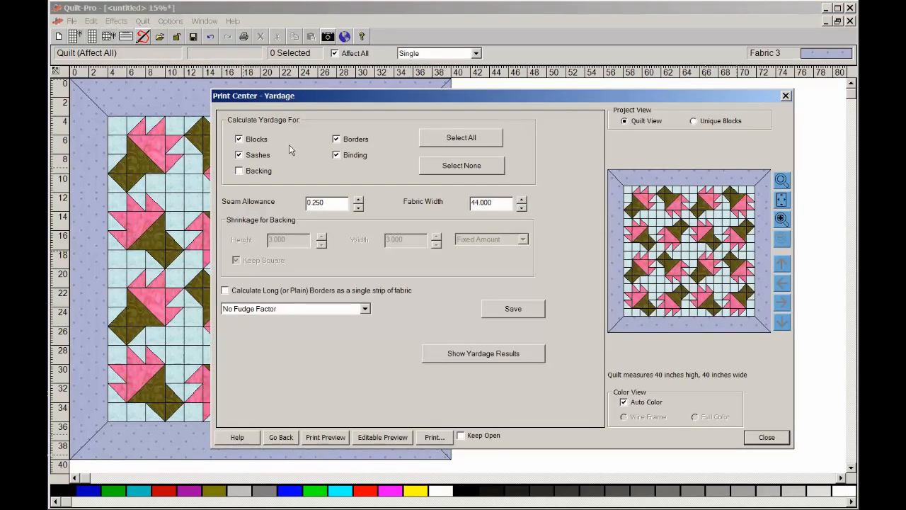
{"action": "left_click", "coordinate": [337, 155]}
{"action": "left_click", "coordinate": [239, 155]}
{"action": "left_click", "coordinate": [366, 309]}
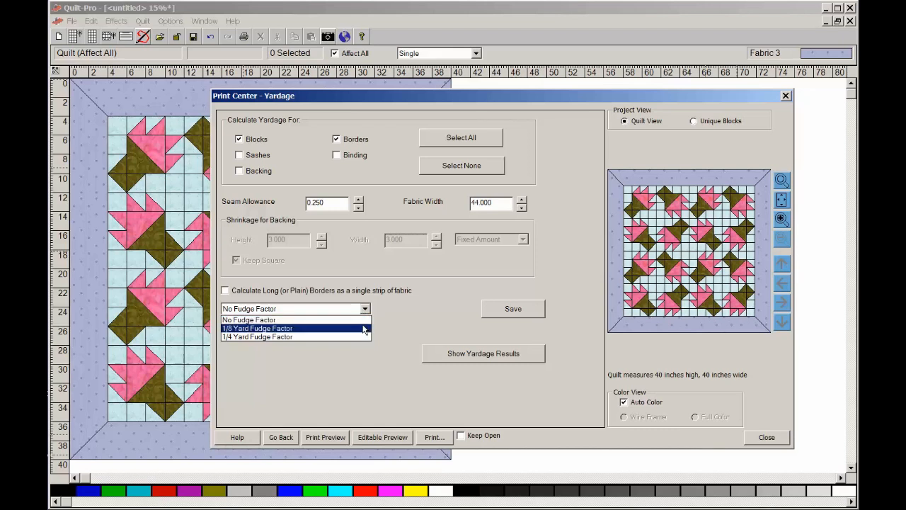
{"action": "left_click", "coordinate": [362, 336]}
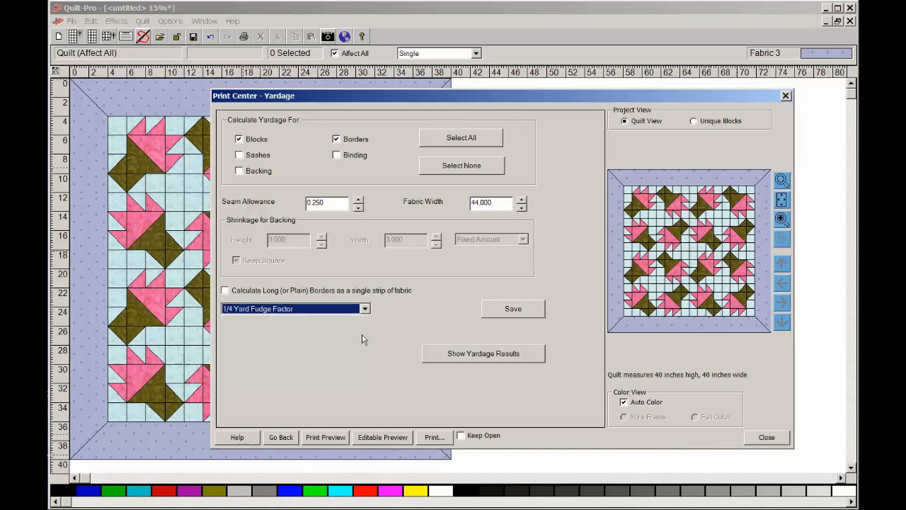
{"action": "left_click", "coordinate": [482, 357]}
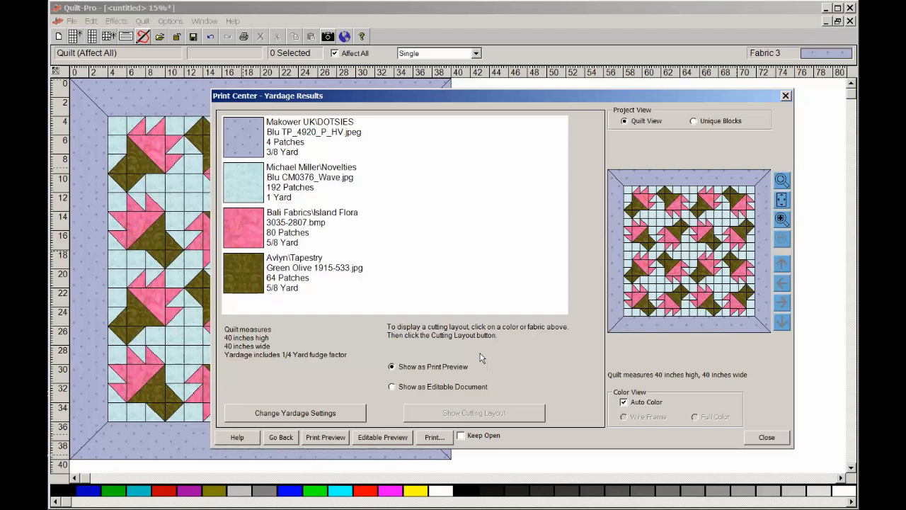
- View the print preview of the strip piecing chart for the 8-inch block with 16 copies, and close it
{"action": "left_click", "coordinate": [282, 438]}
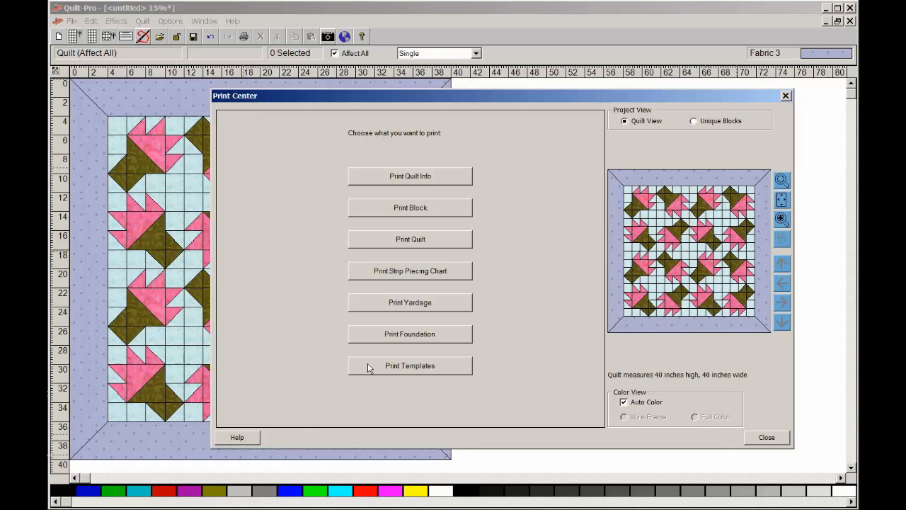
{"action": "left_click", "coordinate": [456, 275]}
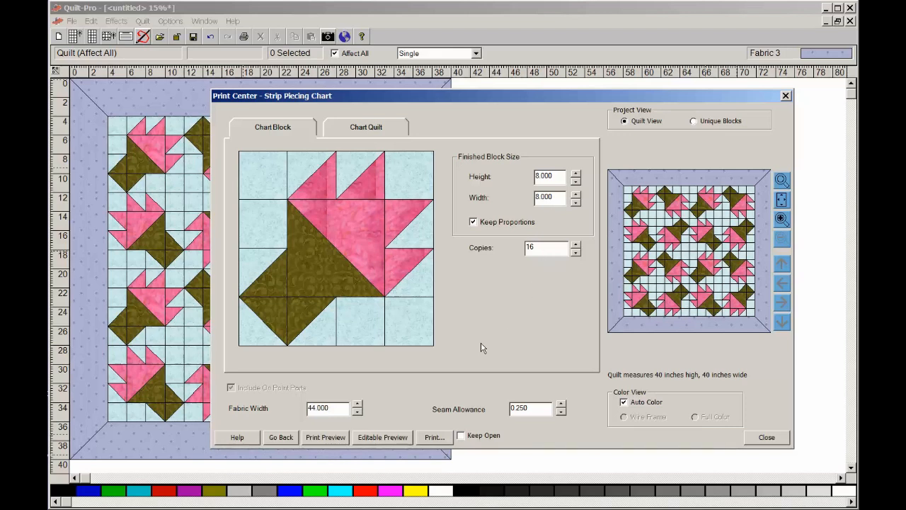
{"action": "left_click", "coordinate": [335, 437]}
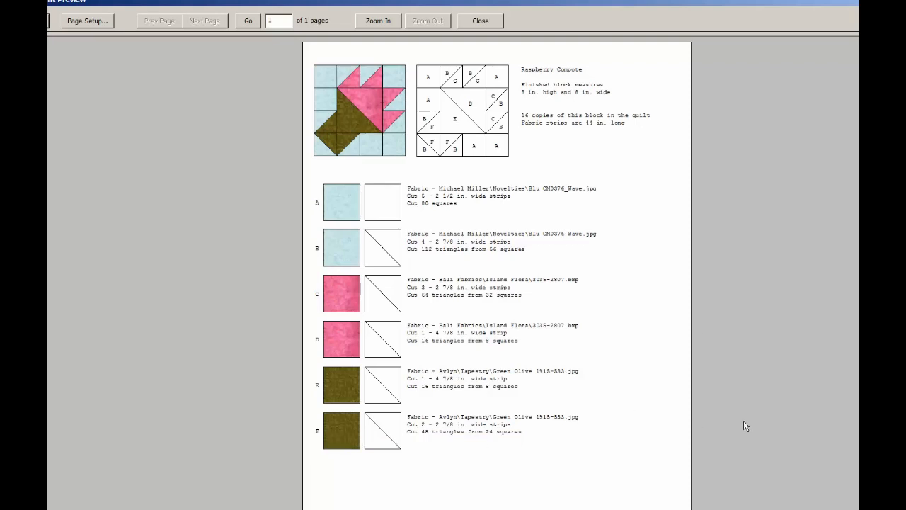
{"action": "left_click", "coordinate": [481, 21]}
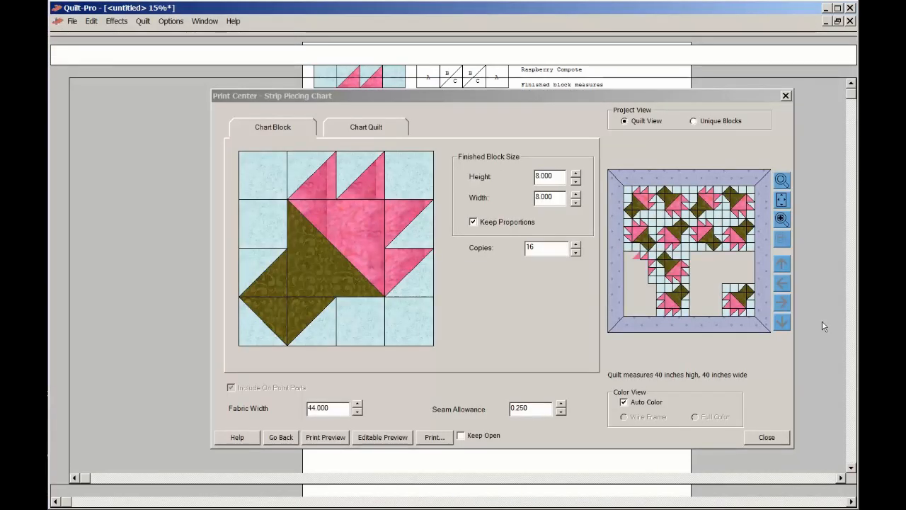